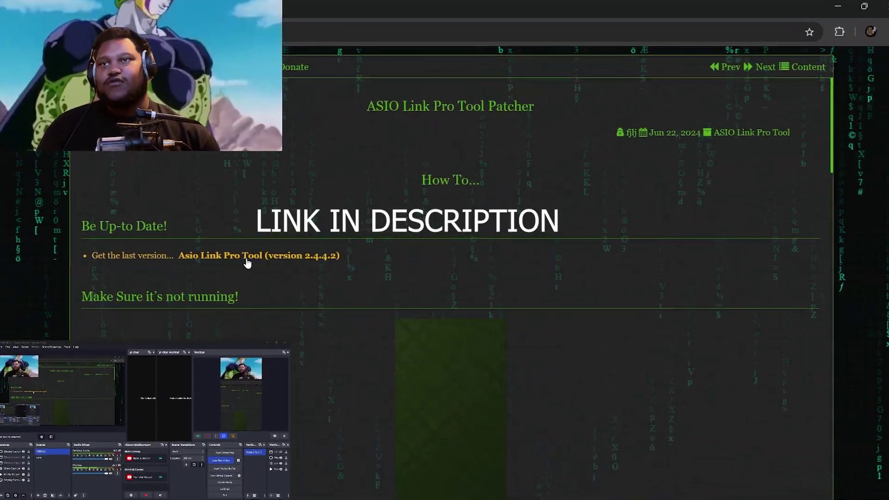
Cancel the repeated ASIO Link Pro Tool download and scroll to the Download Patcher section
{"action": "left_click", "coordinate": [250, 258]}
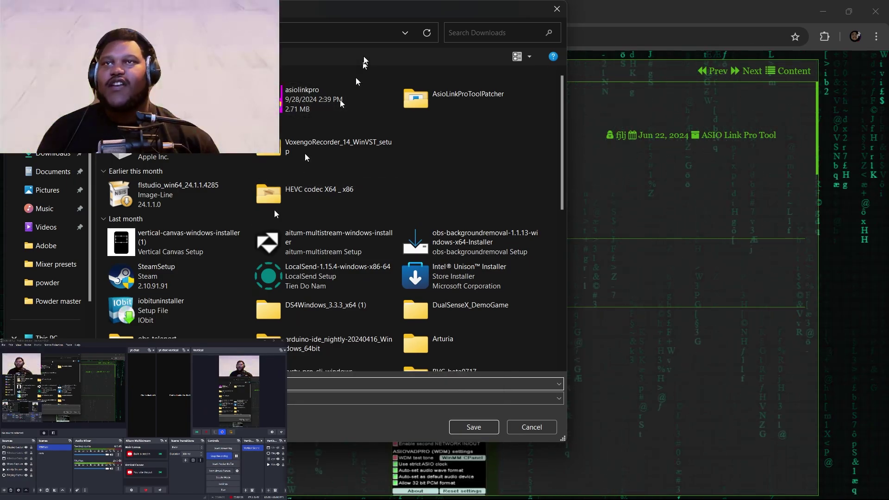
{"action": "left_click", "coordinate": [548, 13]}
{"action": "scroll", "coordinate": [214, 202], "scroll_direction": "down", "scroll_amount": 5}
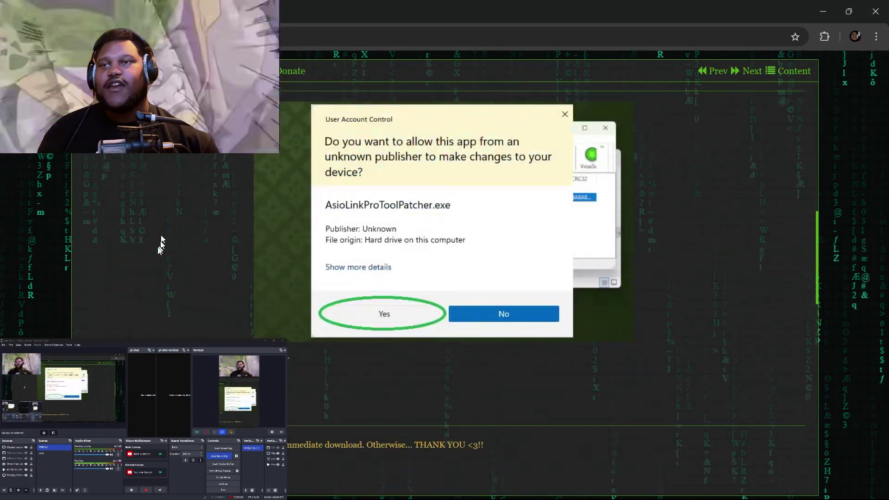
{"action": "scroll", "coordinate": [160, 241], "scroll_direction": "down", "scroll_amount": 3}
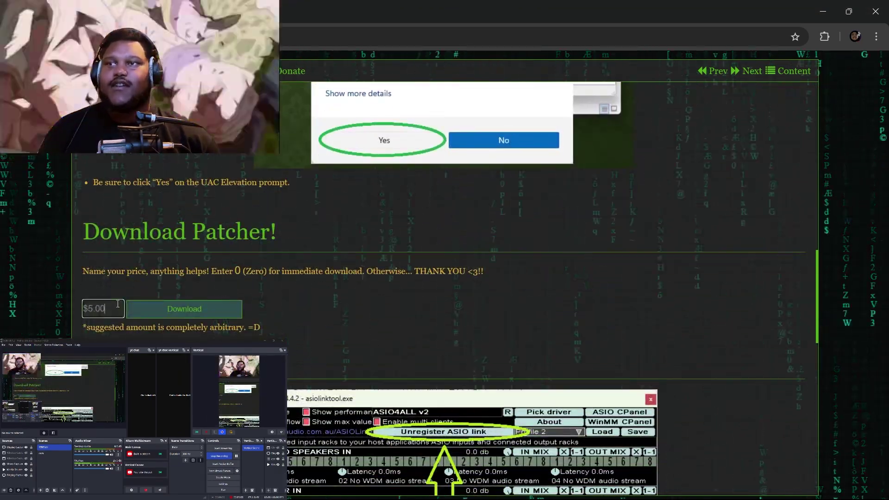
Change the patcher price from $5.00 to 0 and start its download
{"action": "triple_click", "coordinate": [118, 304]}
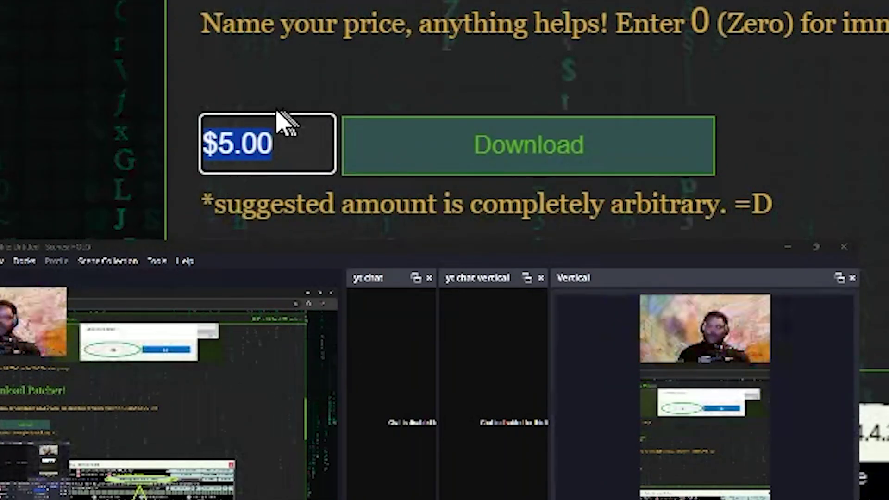
{"action": "type", "text": "0"}
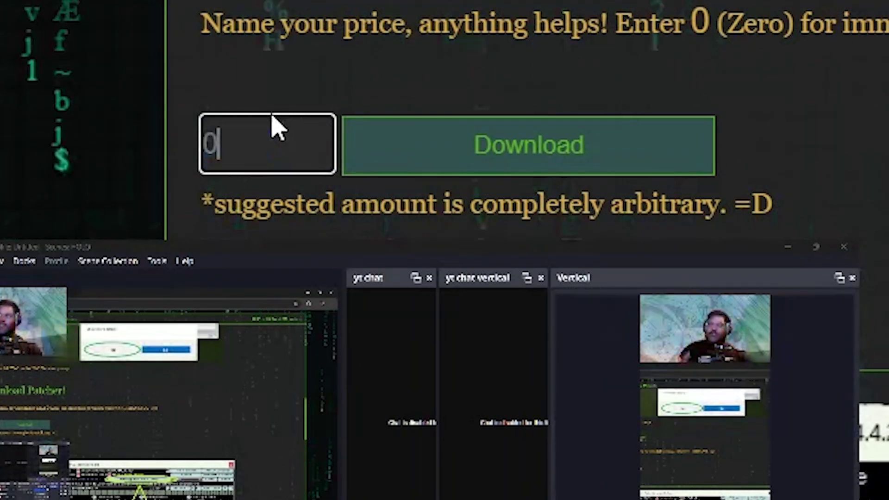
{"action": "left_click", "coordinate": [401, 162]}
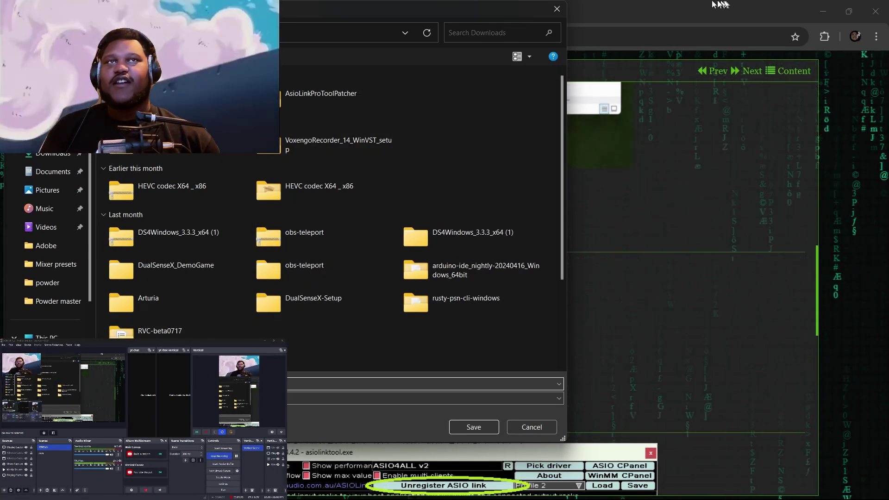
Dismiss the save window and bring up the asiolinkpro installer's options in the Downloads folder
{"action": "left_click", "coordinate": [563, 13]}
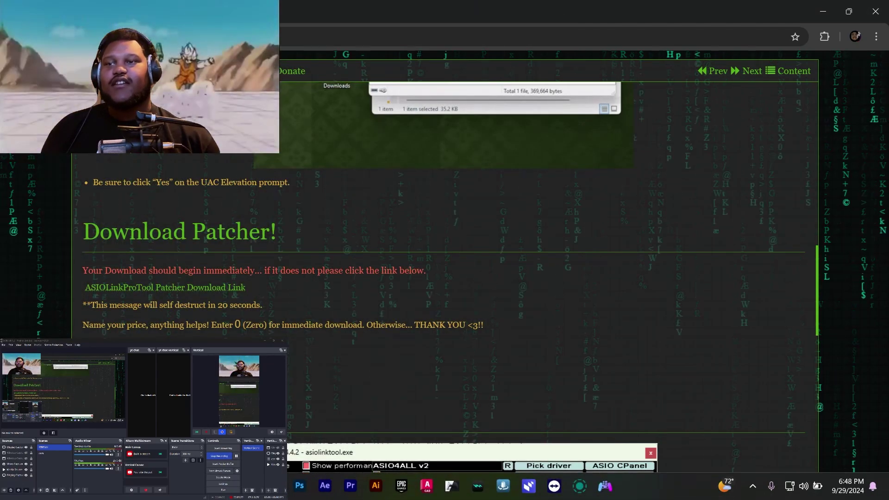
{"action": "left_click", "coordinate": [379, 139]}
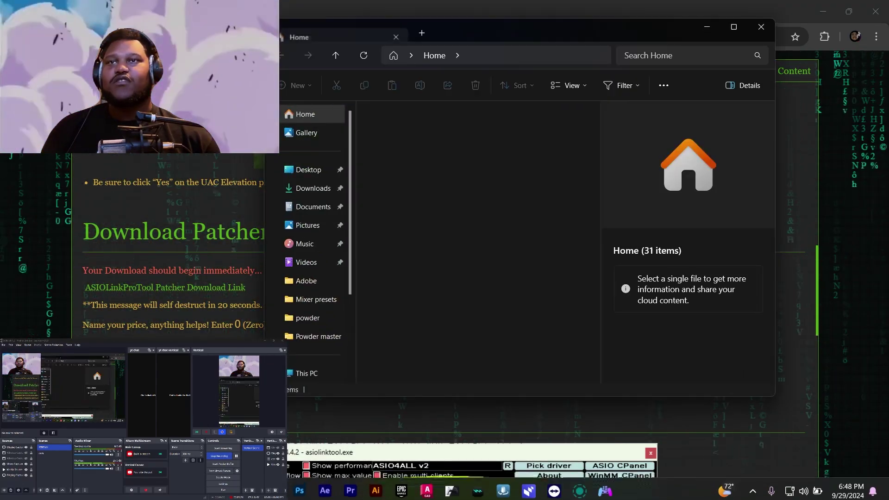
{"action": "left_click", "coordinate": [313, 188]}
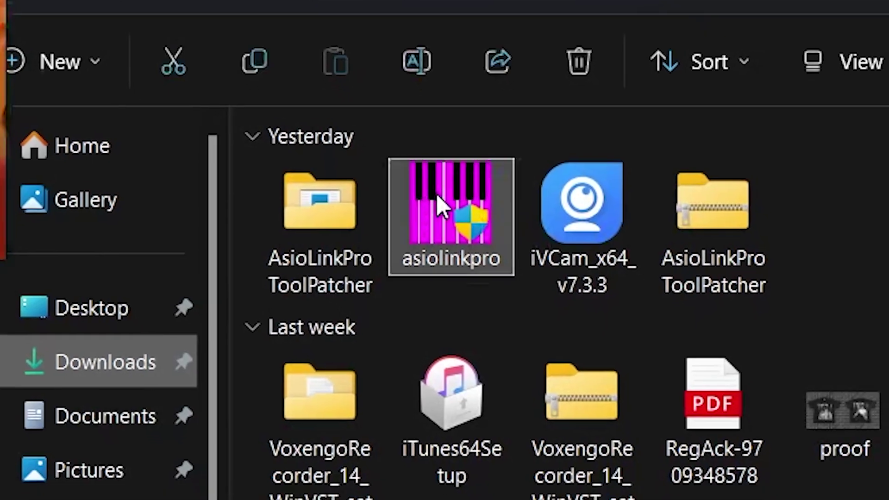
{"action": "right_click", "coordinate": [431, 134]}
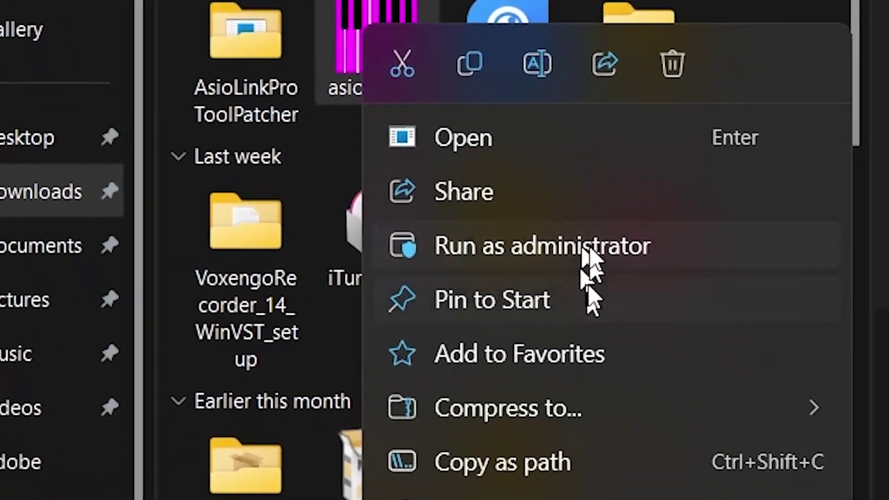
Install ASIO Link Pro as administrator with 16 stereo WDM devices into the default folder, then close the wizard
{"action": "left_click", "coordinate": [620, 331]}
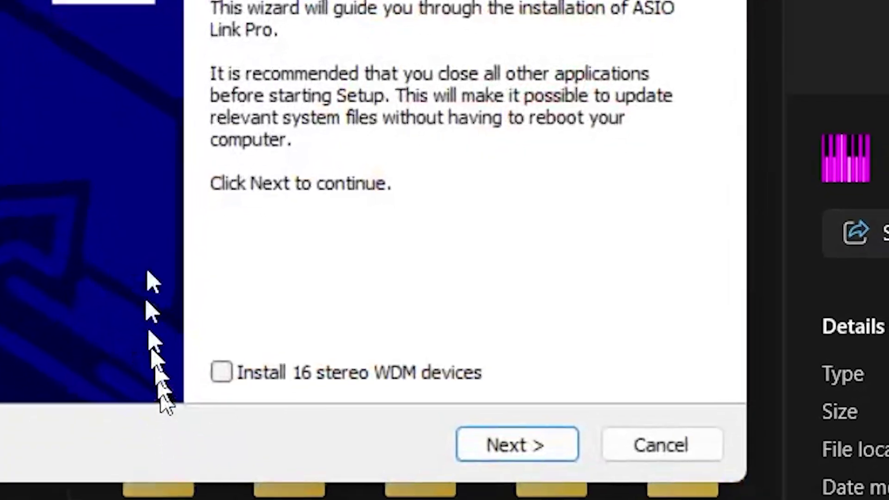
{"action": "left_click", "coordinate": [323, 335]}
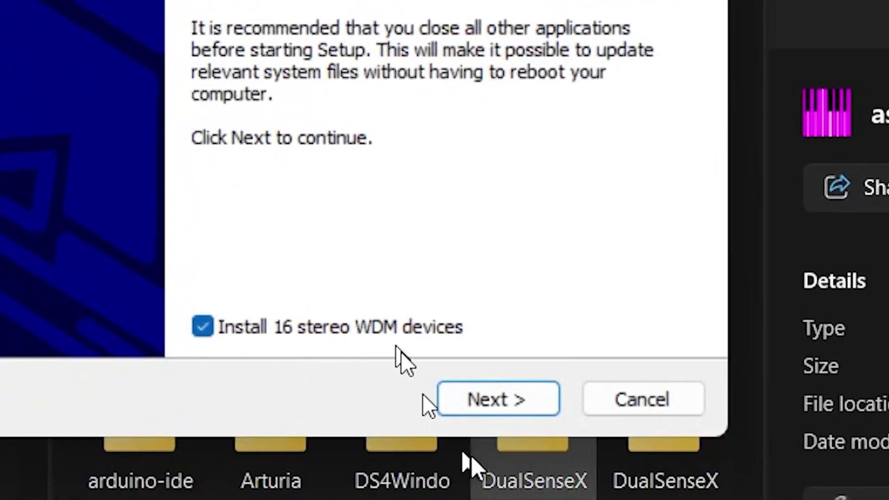
{"action": "left_click", "coordinate": [501, 411]}
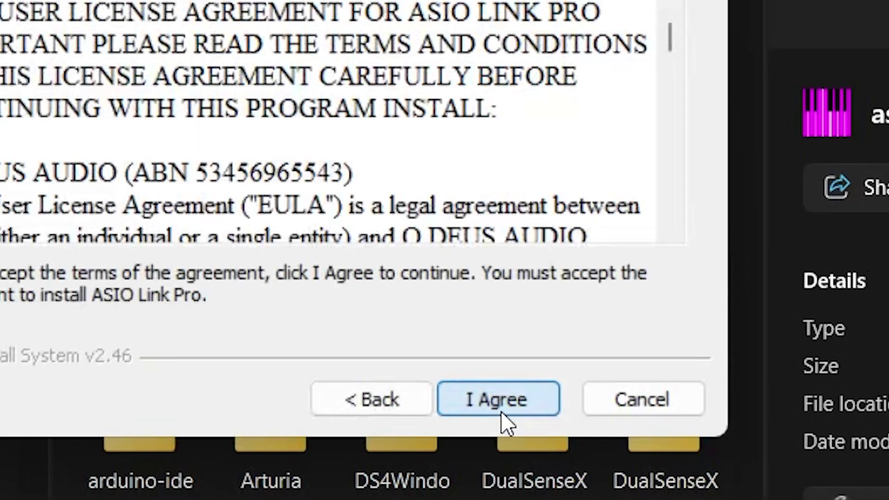
{"action": "left_click", "coordinate": [474, 400]}
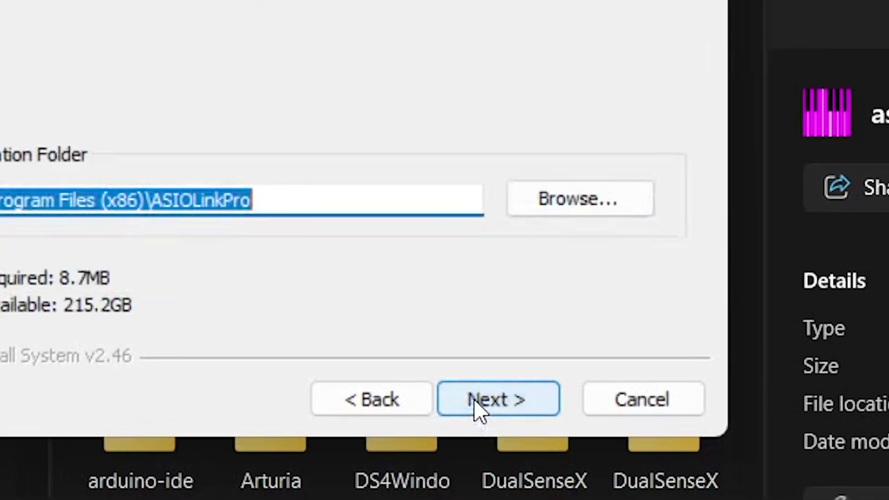
{"action": "left_click", "coordinate": [473, 404]}
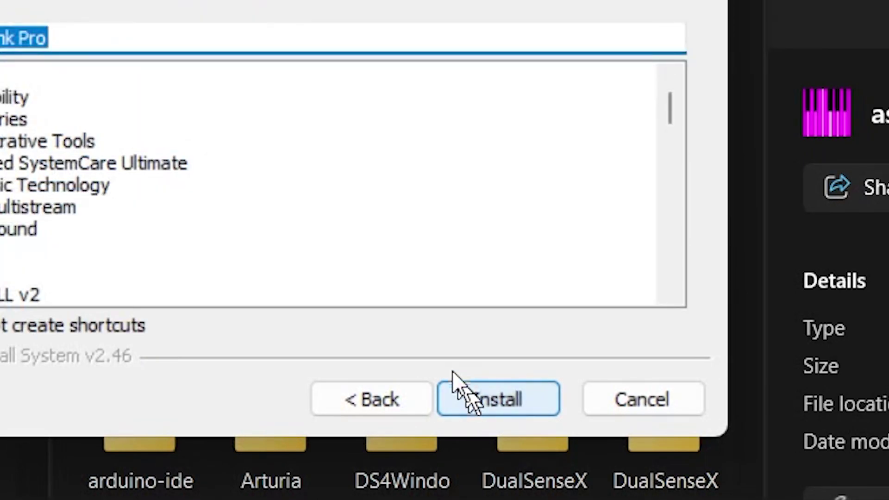
{"action": "left_click", "coordinate": [479, 412]}
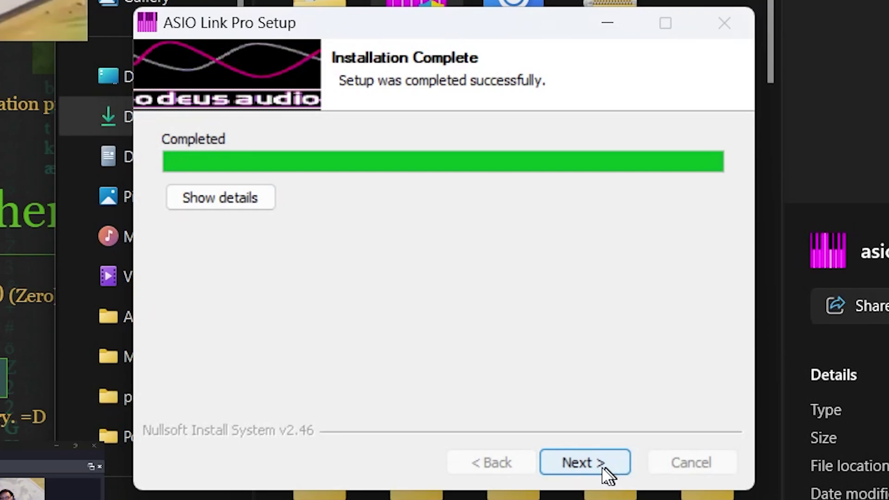
{"action": "left_click", "coordinate": [602, 467]}
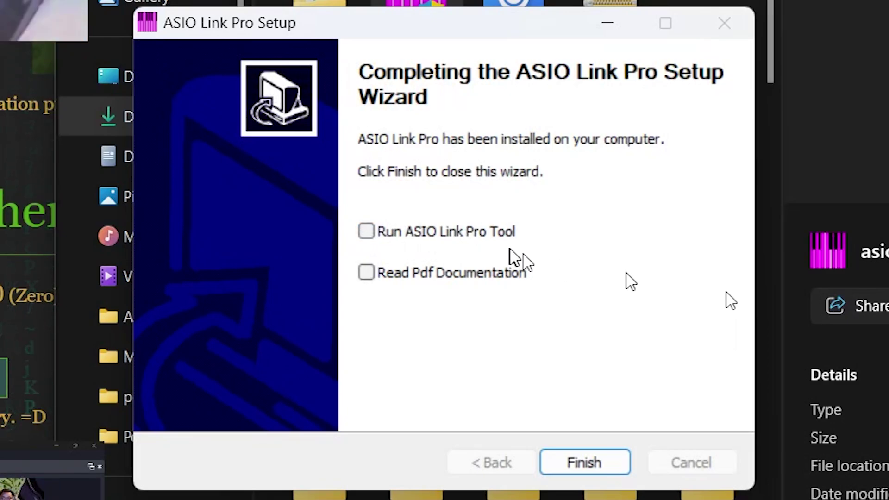
{"action": "left_click", "coordinate": [584, 462]}
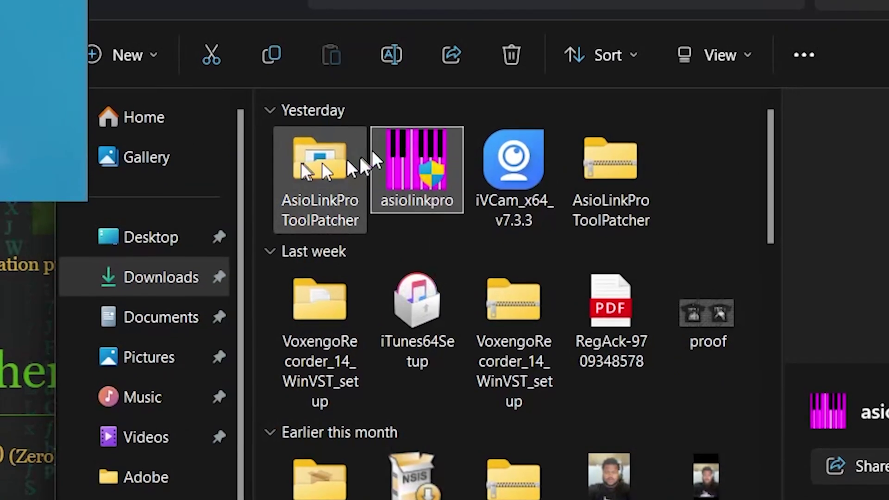
Open the extracted AsioLinkProToolPatcher folder and run the patcher as administrator
{"action": "right_click", "coordinate": [652, 183]}
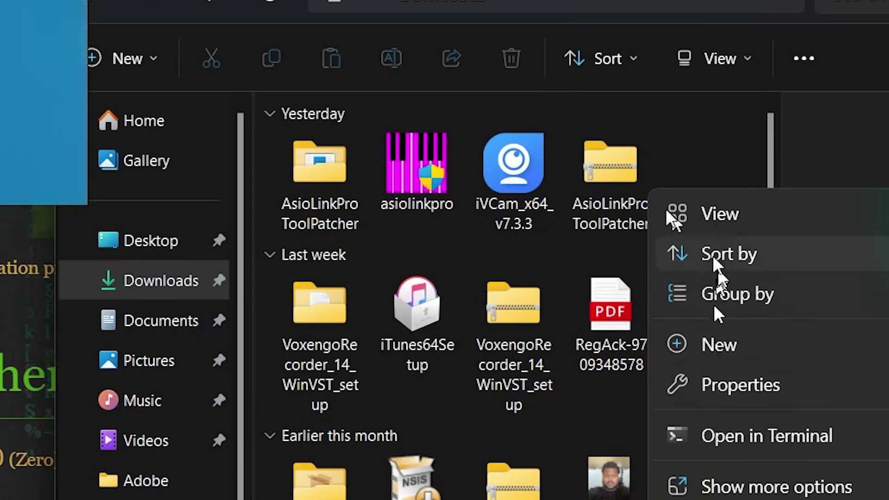
{"action": "left_click", "coordinate": [609, 154]}
{"action": "right_click", "coordinate": [609, 155]}
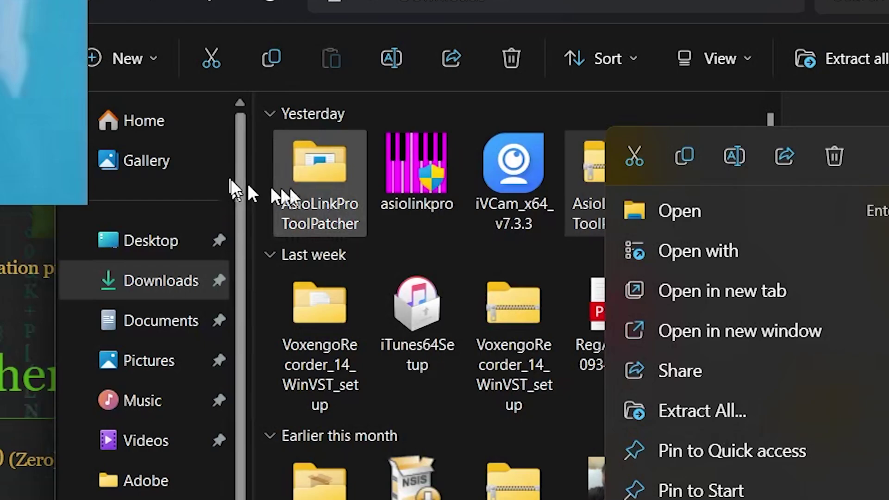
{"action": "left_click", "coordinate": [302, 184]}
{"action": "double_click", "coordinate": [301, 181]}
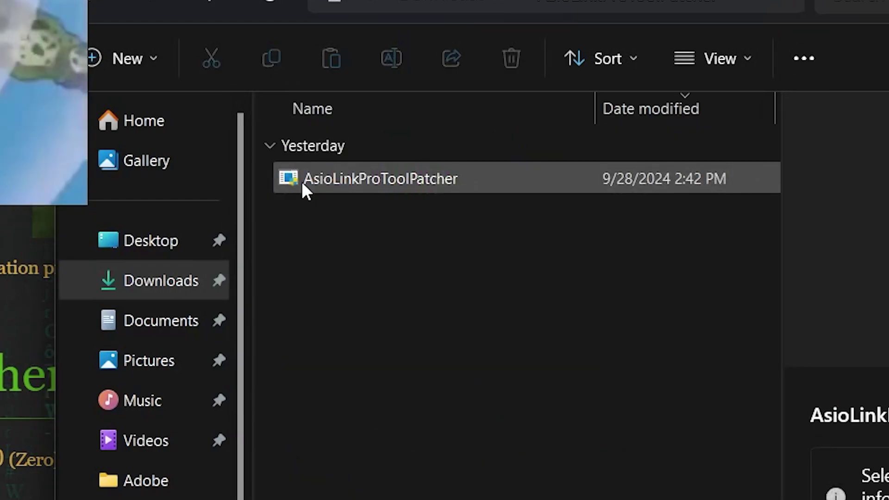
{"action": "right_click", "coordinate": [454, 180]}
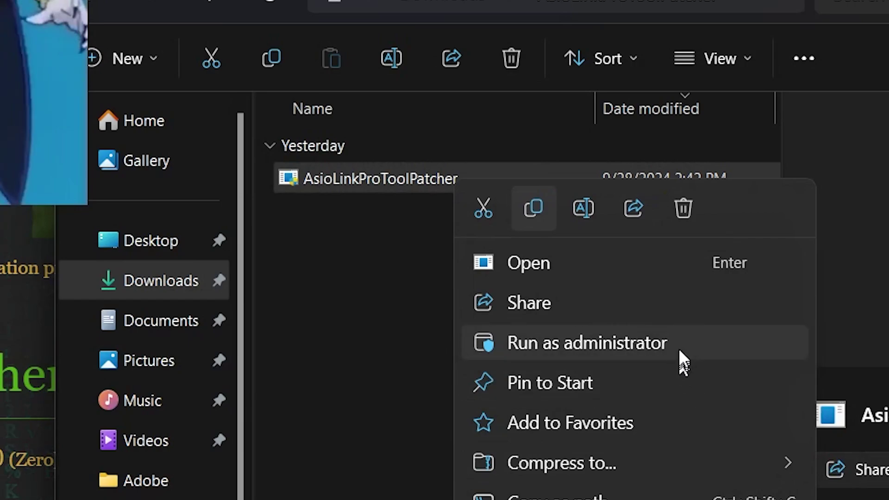
{"action": "left_click", "coordinate": [678, 348]}
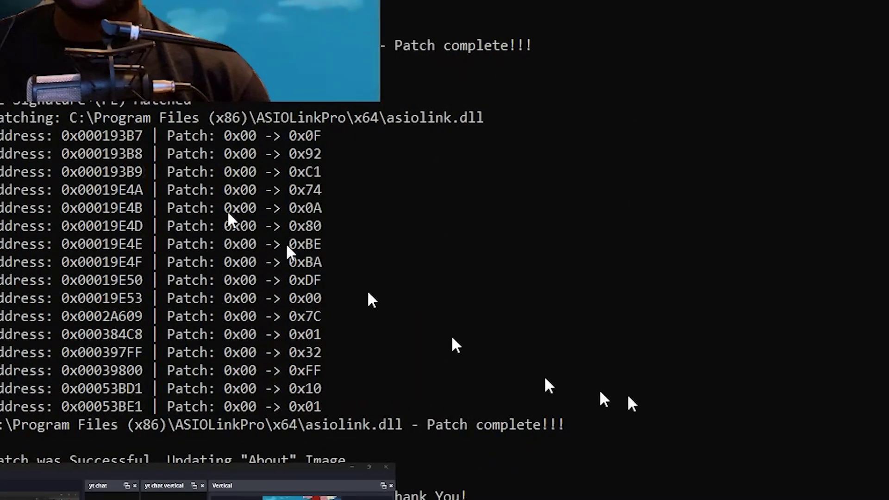
Close the patch-complete console and minimize the Downloads folder window
{"action": "key", "text": "Return"}
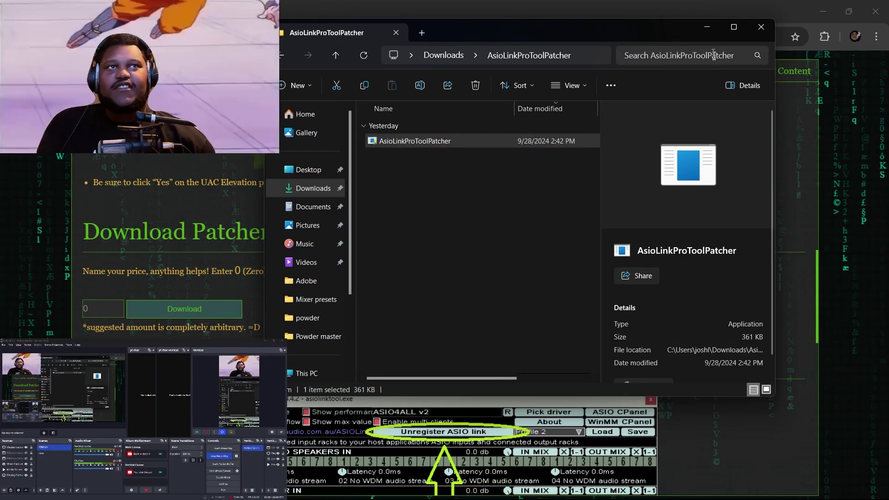
{"action": "left_click", "coordinate": [697, 28]}
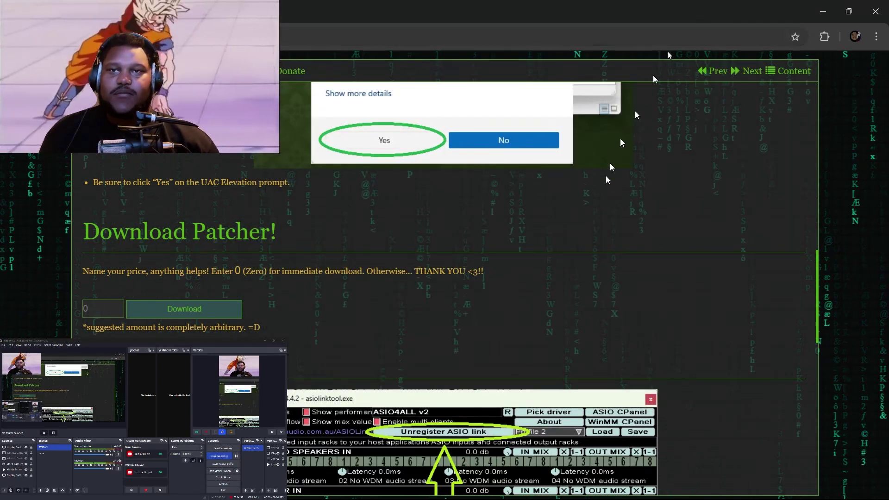
{"action": "mouse_move", "coordinate": [309, 499]}
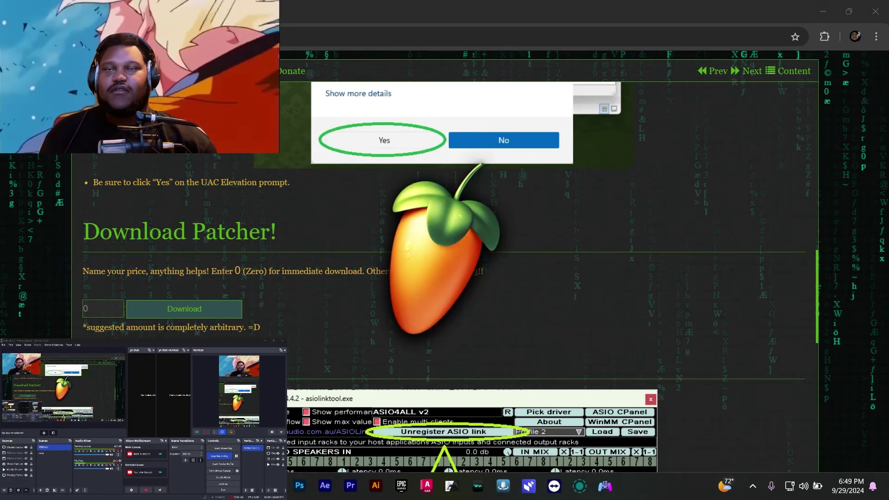
Approve the tool and link SSL ASIO Driver 1 as the ASIO driver
{"action": "left_click", "coordinate": [444, 220]}
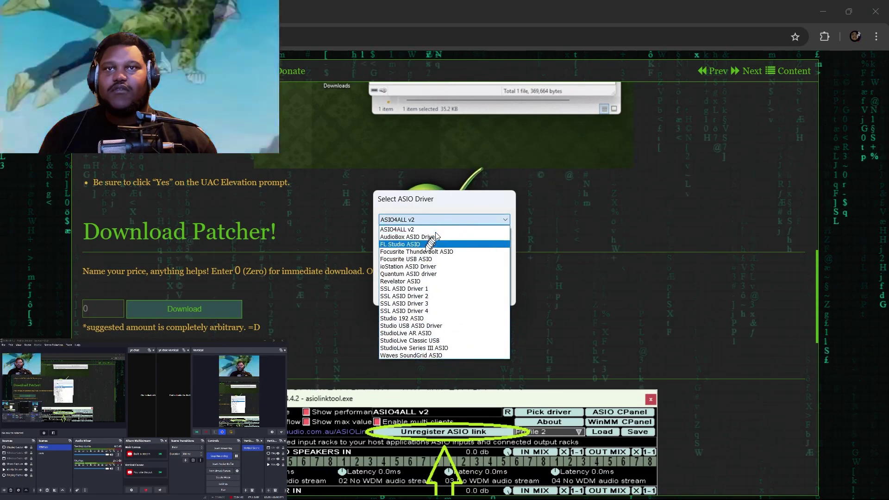
{"action": "left_click", "coordinate": [416, 288]}
{"action": "left_click", "coordinate": [483, 296]}
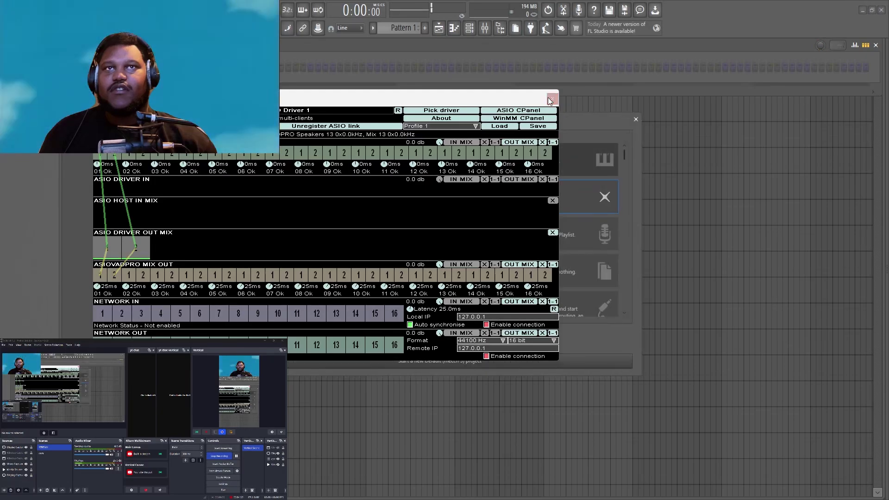
Close the ASIO Link routing window and start-up chooser, then open FL Studio's audio settings
{"action": "left_click", "coordinate": [551, 98]}
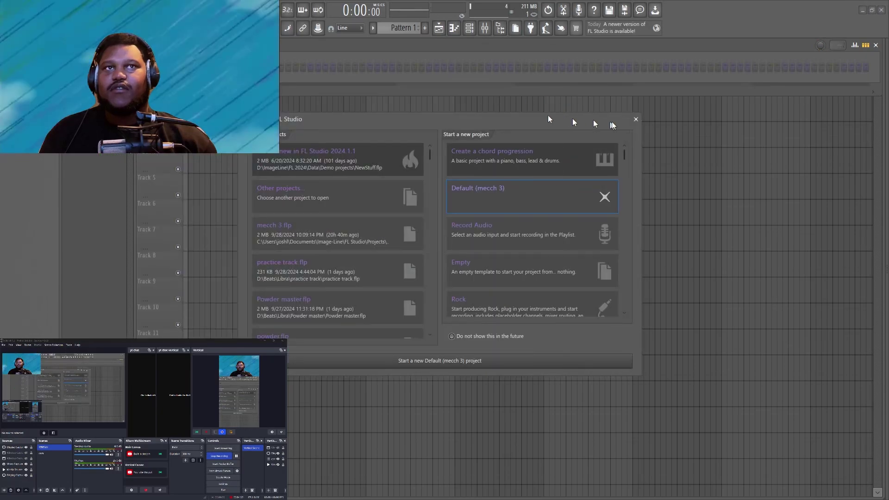
{"action": "left_click", "coordinate": [636, 119]}
{"action": "left_click", "coordinate": [90, 5]}
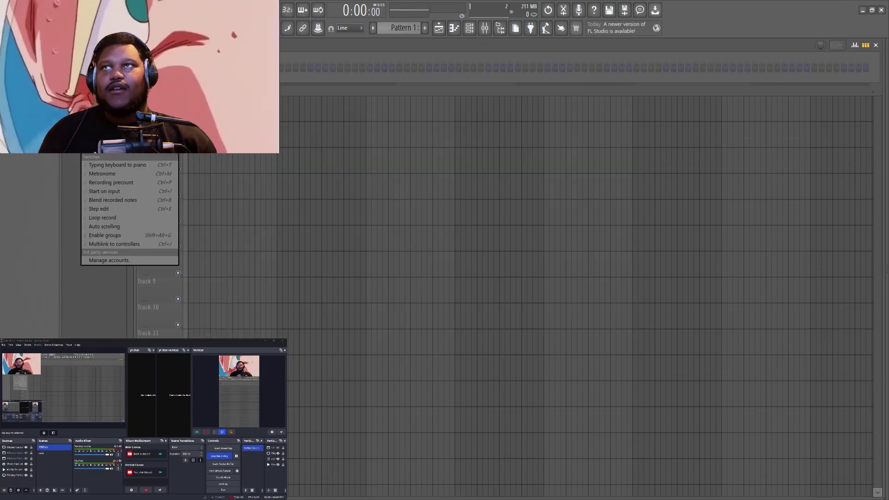
{"action": "key", "text": "F10"}
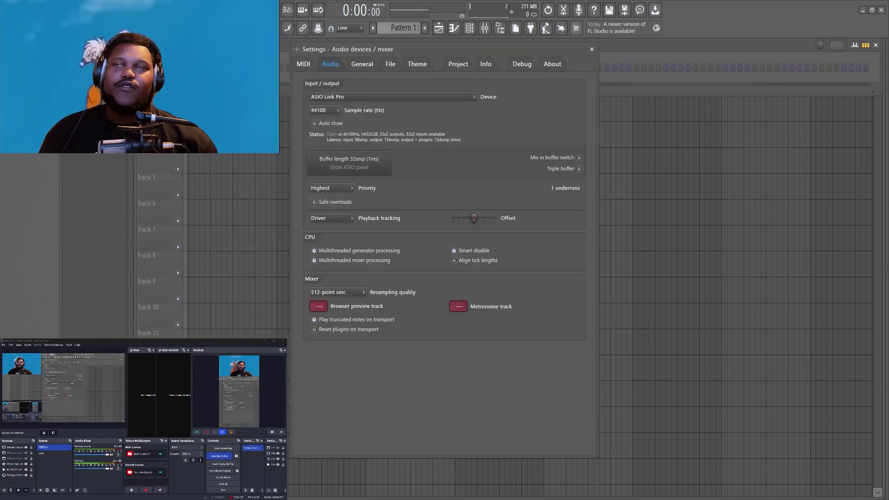
Try AudioBox ASIO Driver as the audio device and dismiss its not-enough-outputs error
{"action": "left_click", "coordinate": [472, 98]}
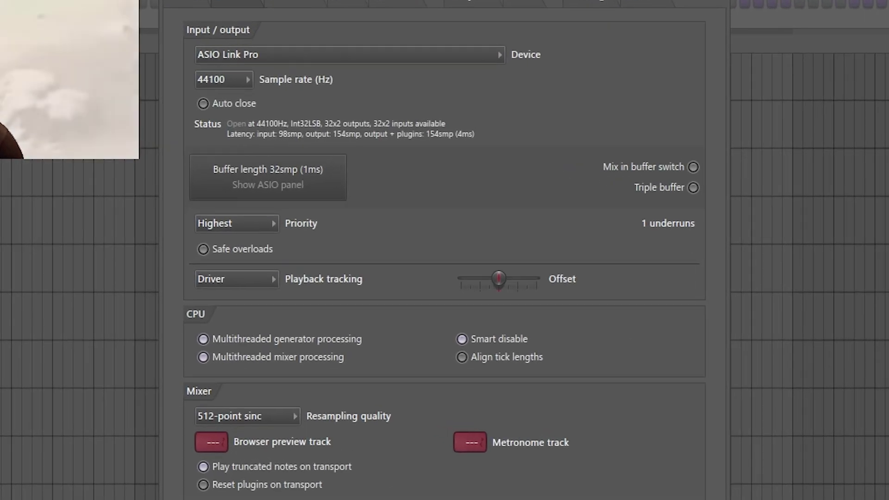
{"action": "left_click", "coordinate": [373, 100]}
{"action": "left_click", "coordinate": [336, 335]}
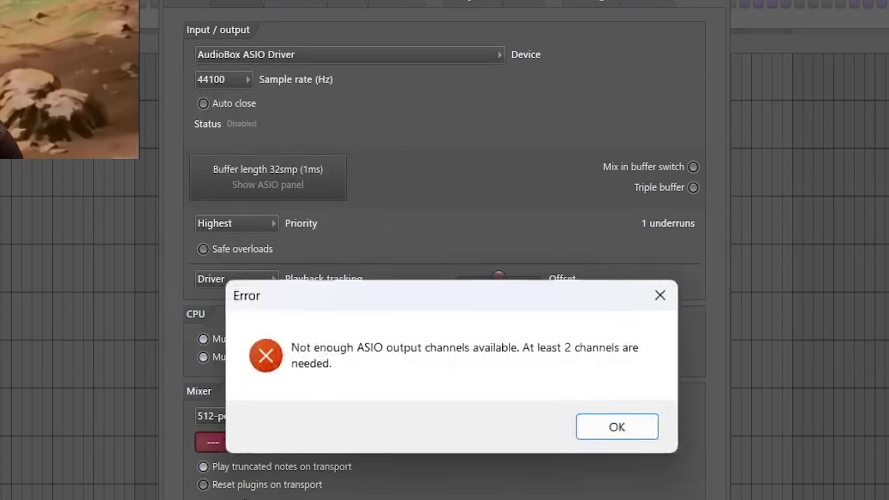
{"action": "left_click", "coordinate": [629, 431]}
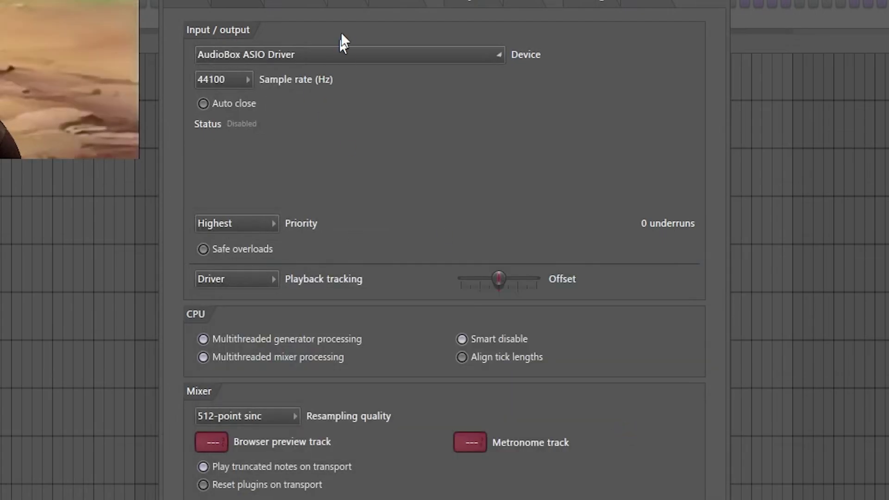
Switch the audio device to ASIO Link Pro
{"action": "left_click", "coordinate": [329, 55]}
{"action": "left_click", "coordinate": [327, 44]}
{"action": "left_click", "coordinate": [346, 55]}
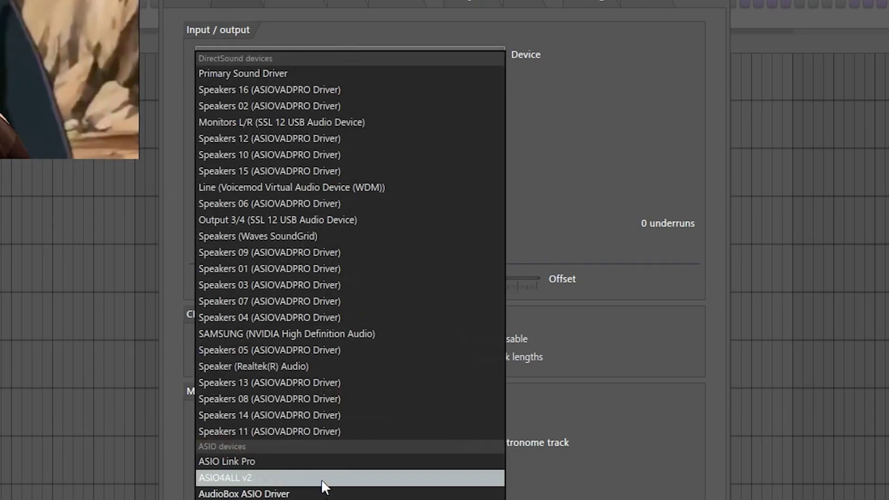
{"action": "left_click", "coordinate": [283, 459]}
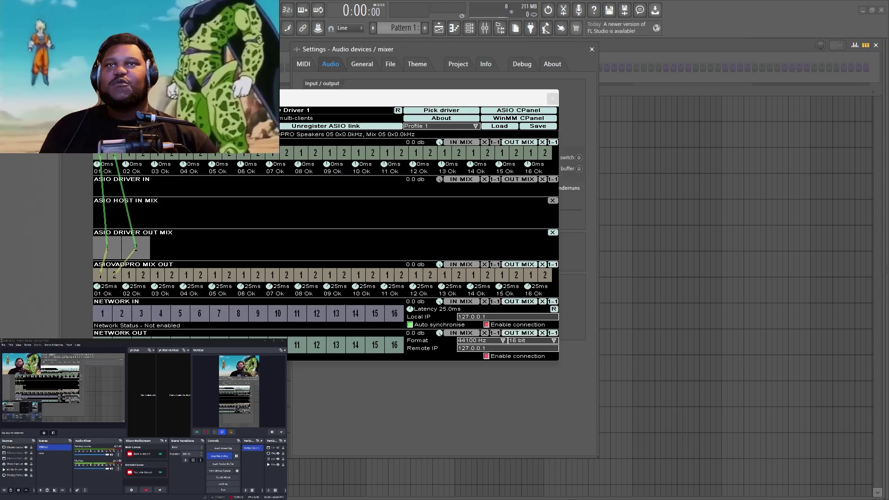
Move the ASIO Link Pro panel aside and list OBS source types for the STREAM scene
{"action": "left_click_drag", "start_coordinate": [347, 98], "coordinate": [403, 99]}
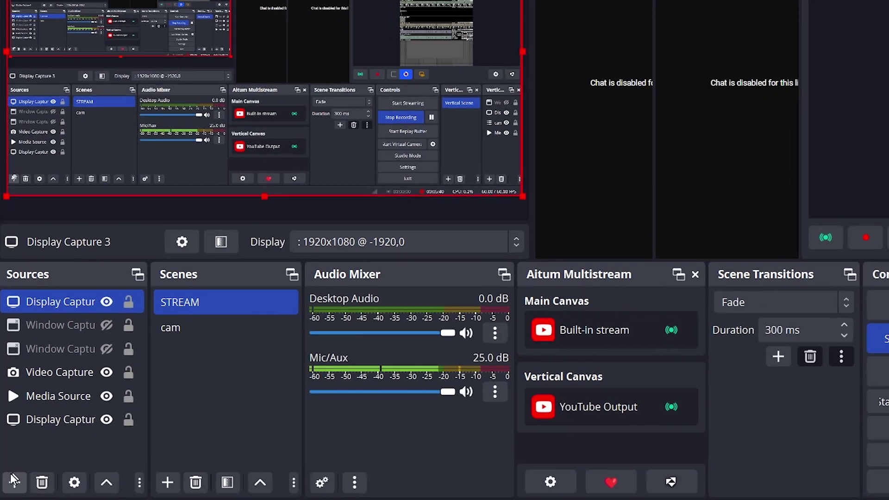
{"action": "left_click", "coordinate": [15, 482]}
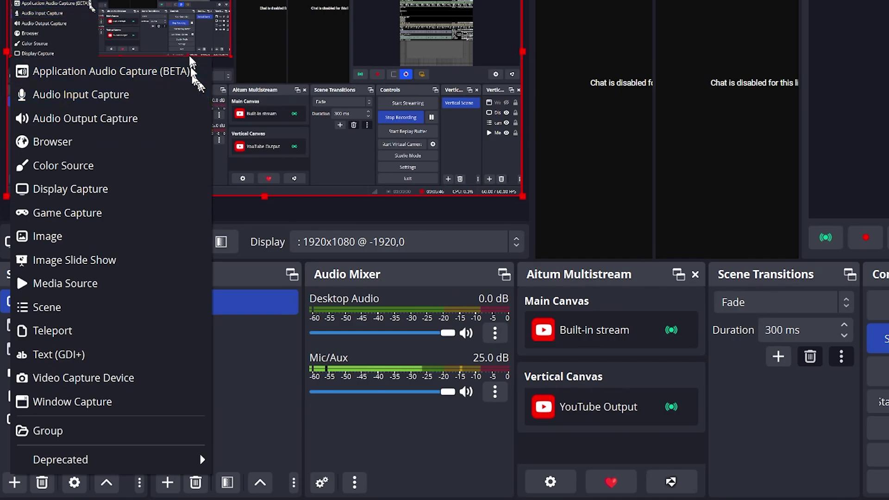
Add an Audio Input Capture source on Mix 01 (ASIOVADPRO Driver), then select the display capture
{"action": "left_click", "coordinate": [121, 102]}
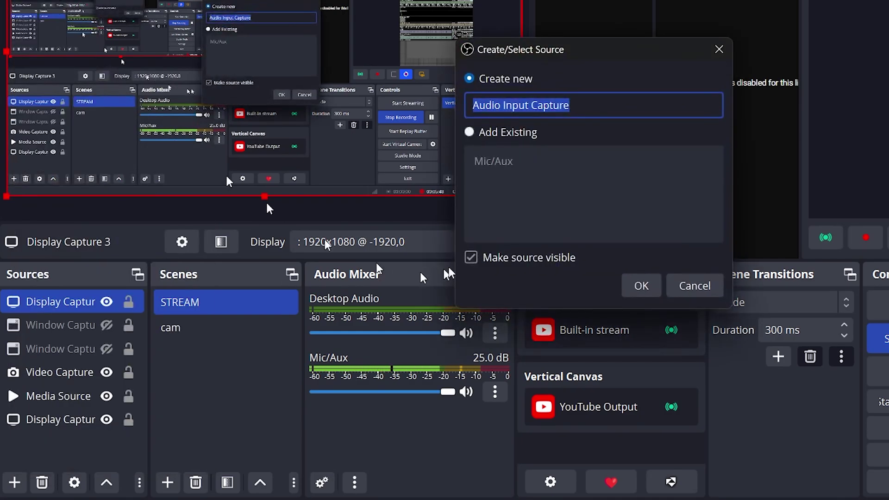
{"action": "left_click", "coordinate": [646, 291]}
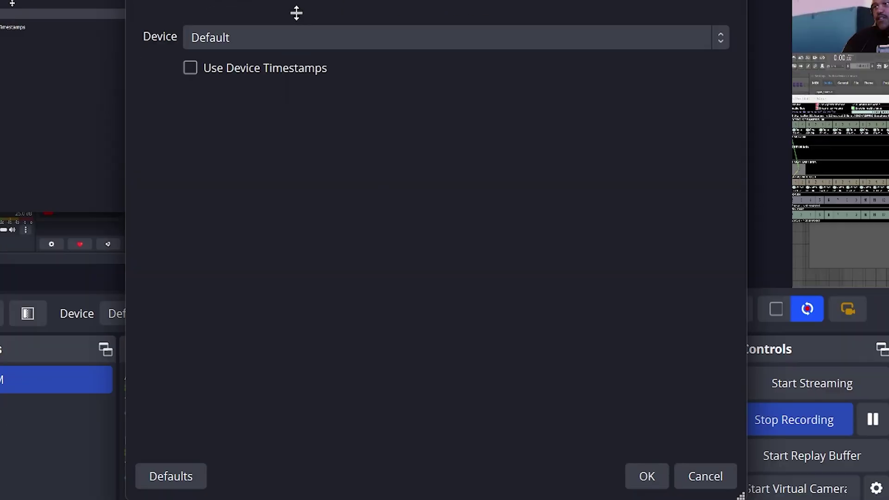
{"action": "left_click", "coordinate": [249, 43]}
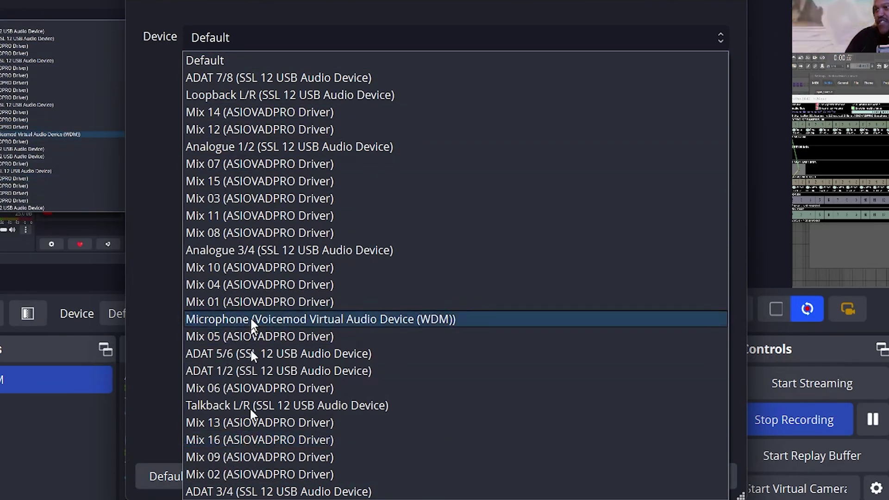
{"action": "left_click", "coordinate": [213, 301]}
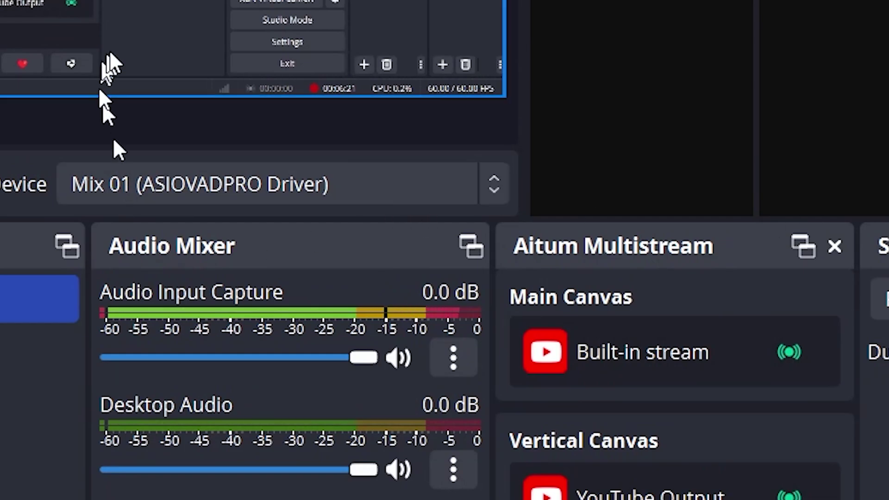
{"action": "left_click", "coordinate": [278, 46]}
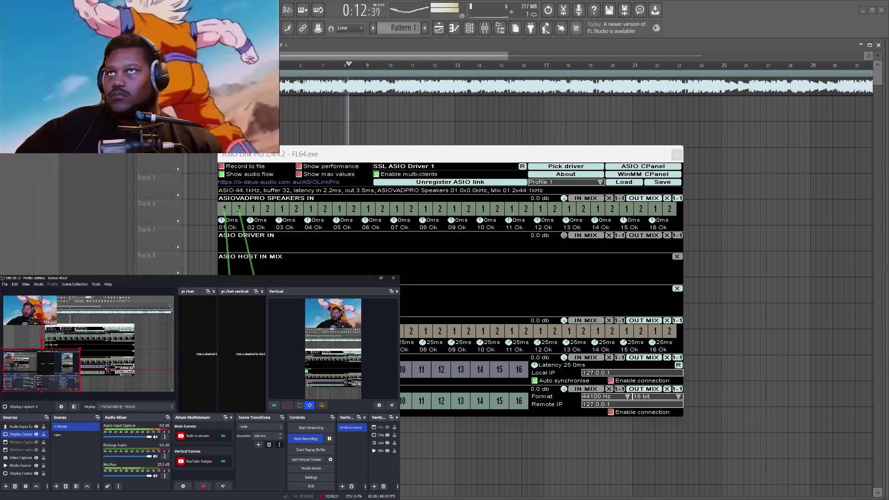
Stop the playing song with Space
{"action": "key", "text": "space"}
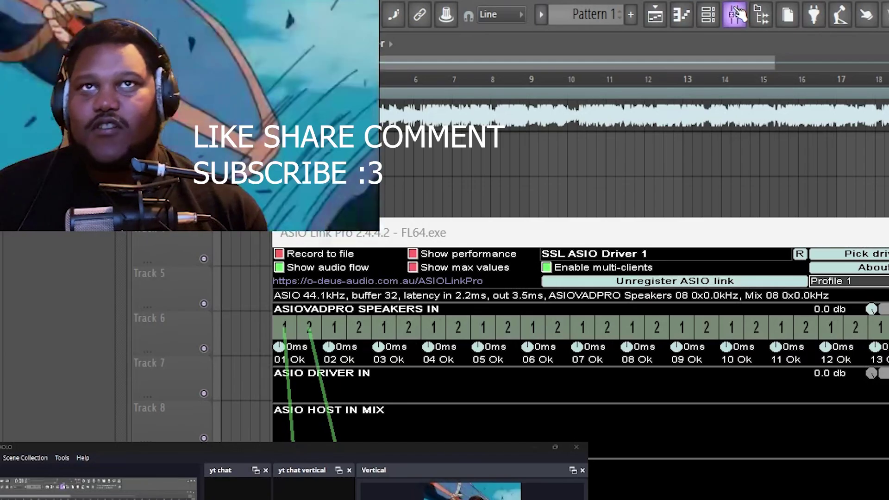
Open the mixer, select Insert 10 and close the ASIO Link Pro window
{"action": "left_click", "coordinate": [738, 17]}
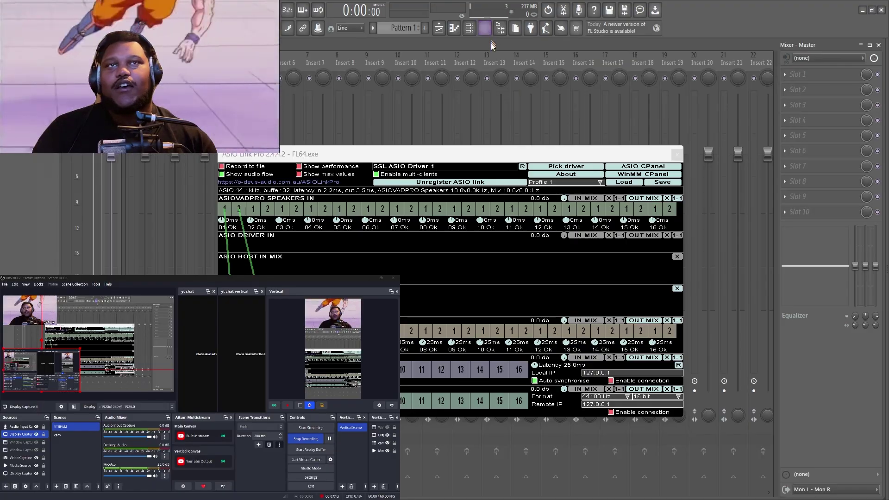
{"action": "left_click_drag", "start_coordinate": [544, 159], "coordinate": [536, 204]}
{"action": "left_click", "coordinate": [408, 74]}
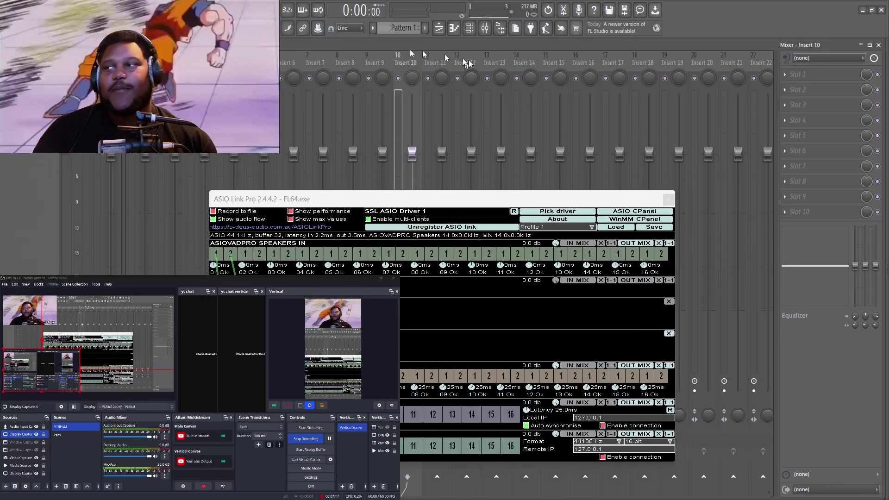
{"action": "left_click", "coordinate": [669, 199]}
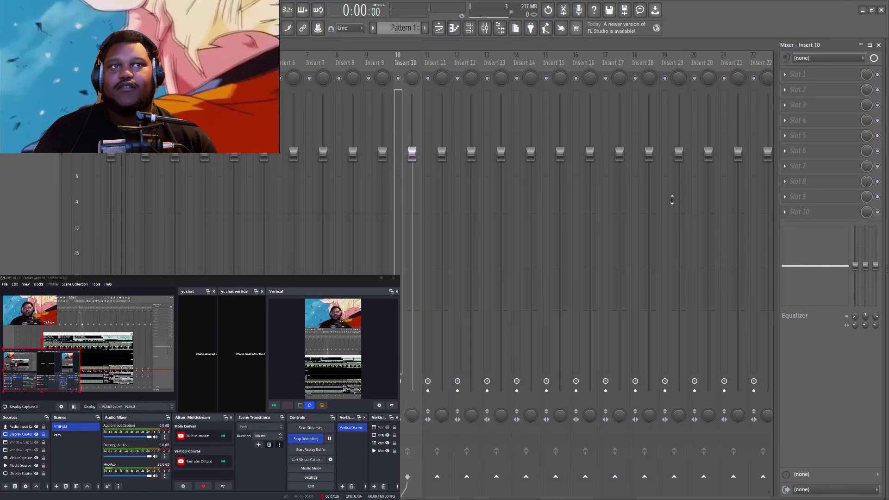
Set Insert 10's audio input to Analogue 1, accepting external input only
{"action": "right_click", "coordinate": [407, 62]}
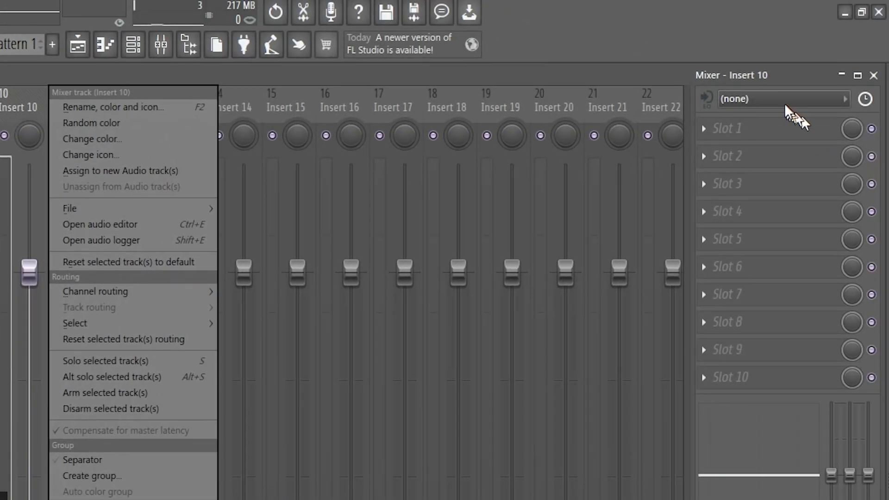
{"action": "left_click", "coordinate": [825, 58]}
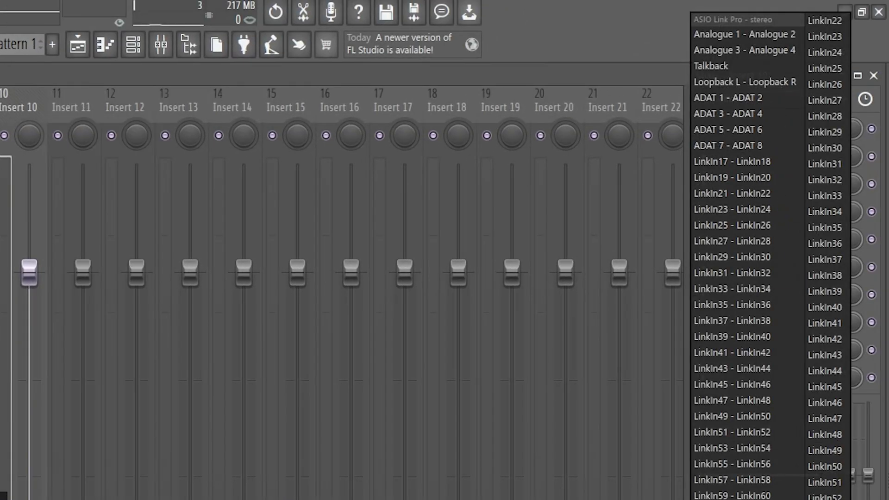
{"action": "left_click", "coordinate": [744, 35]}
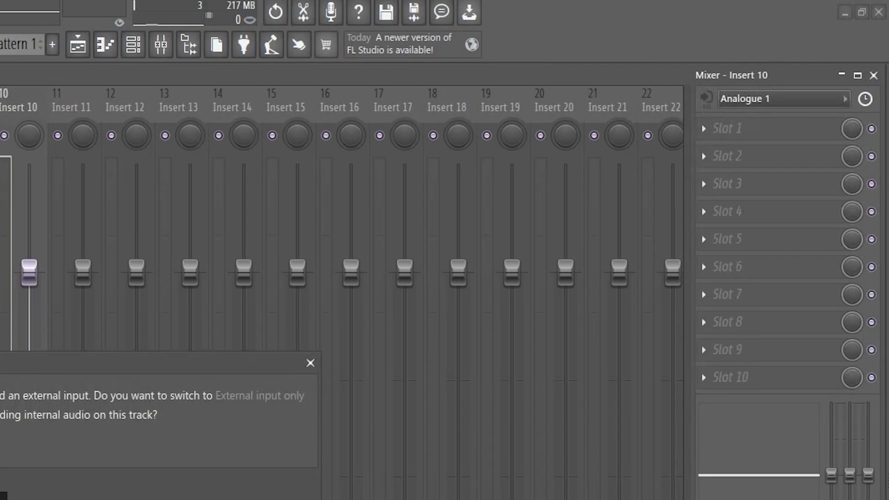
{"action": "key", "text": "Return"}
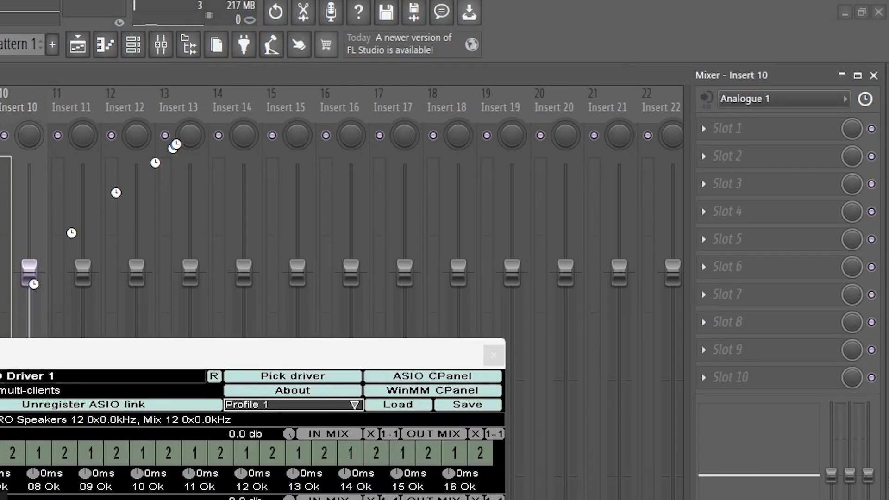
{"action": "left_click_drag", "start_coordinate": [193, 349], "coordinate": [219, 408]}
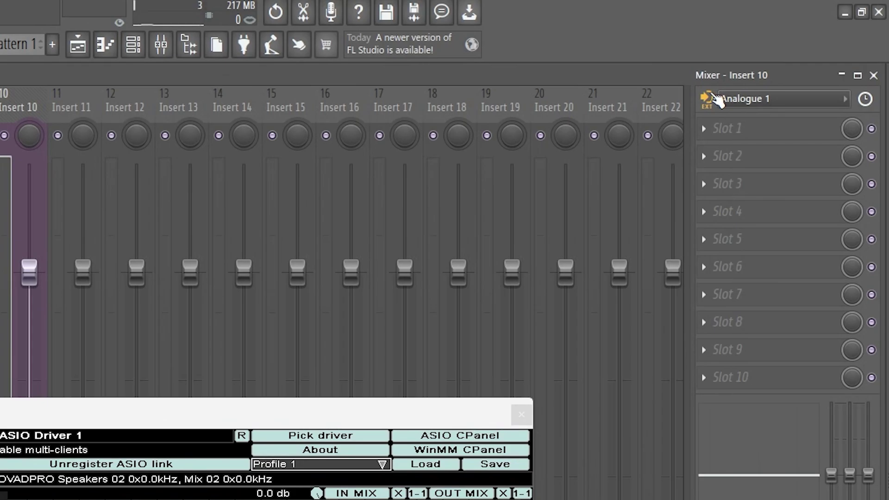
Set Insert 10's Monitor external input option to When armed, then move ASIO Link Pro aside
{"action": "left_click", "coordinate": [706, 100]}
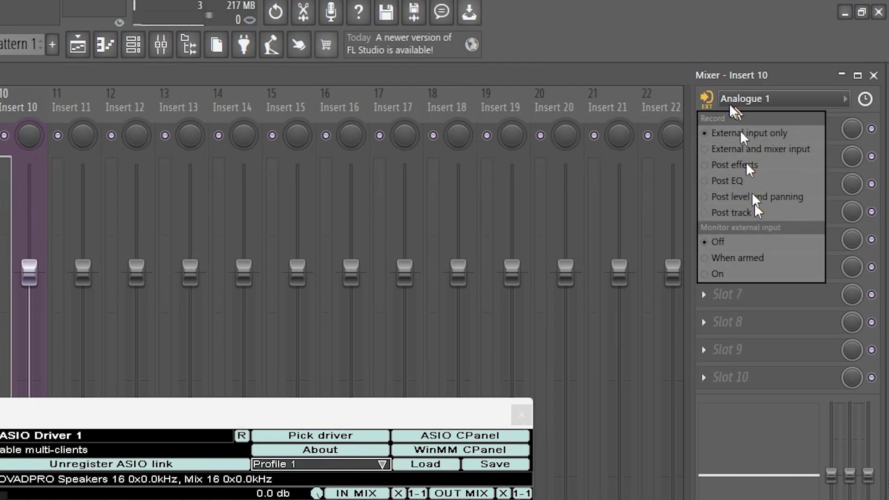
{"action": "left_click", "coordinate": [716, 109]}
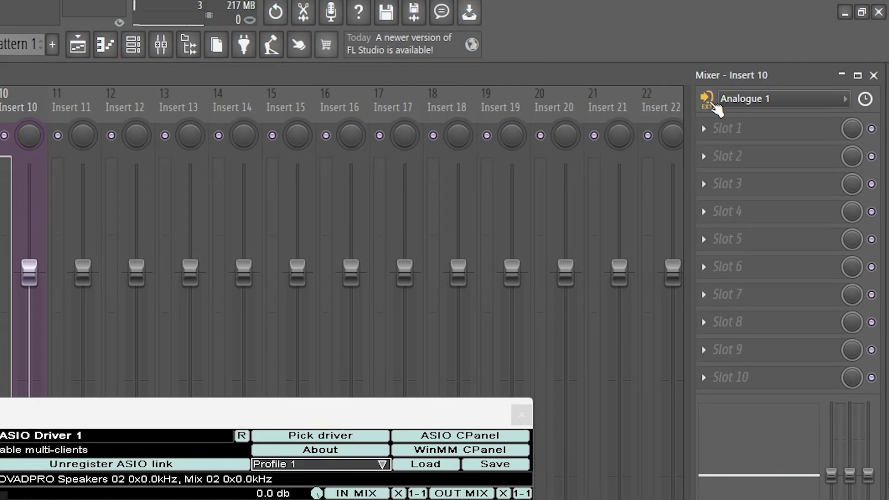
{"action": "left_click", "coordinate": [709, 100]}
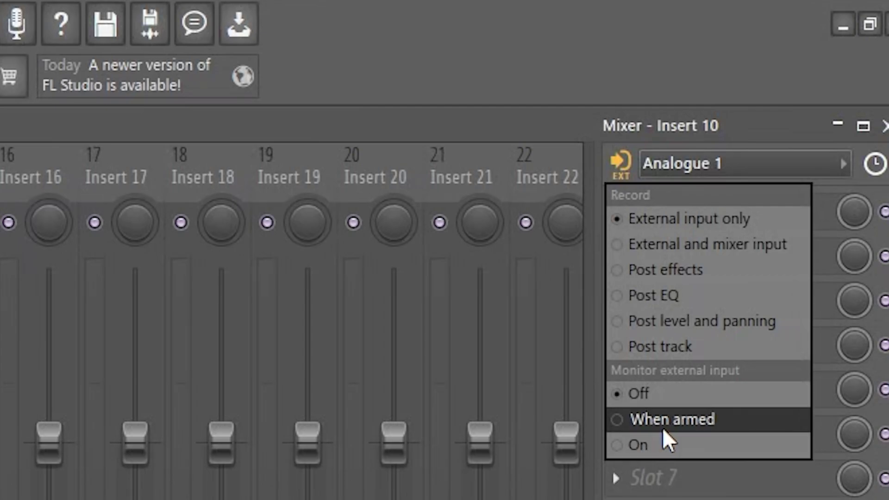
{"action": "left_click", "coordinate": [663, 428]}
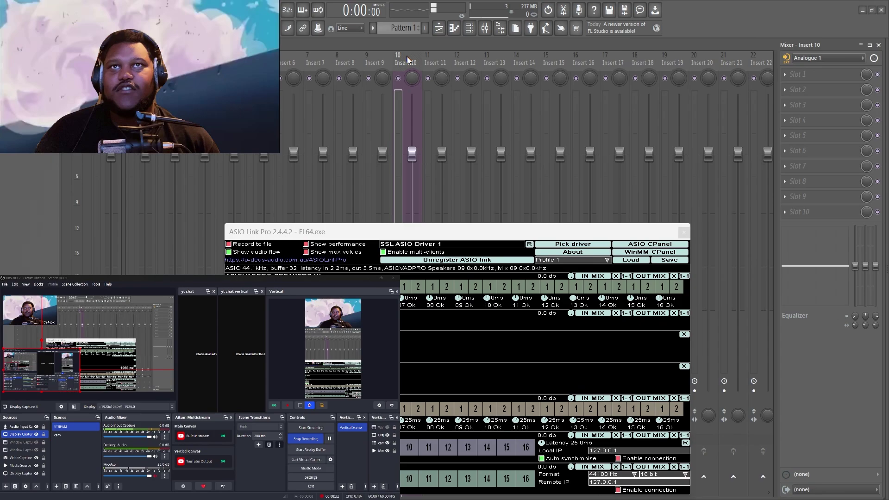
{"action": "left_click_drag", "start_coordinate": [502, 234], "coordinate": [181, 72]}
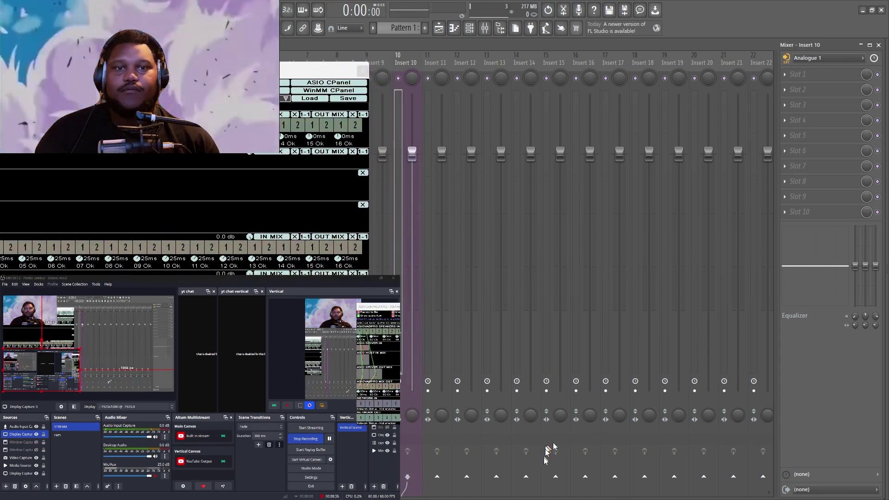
Route Insert 10 into Insert 14 and load Fruity Reeverb 2 in Insert 14's Slot 1
{"action": "left_click", "coordinate": [526, 476]}
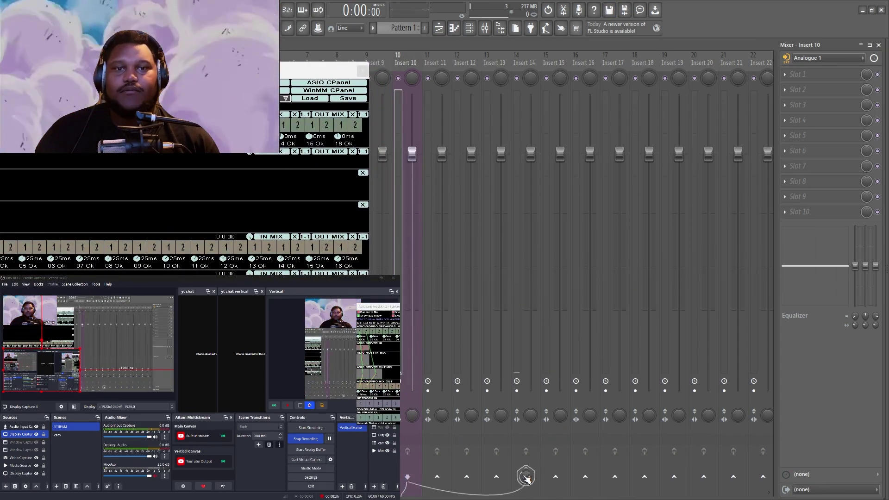
{"action": "left_click", "coordinate": [523, 70]}
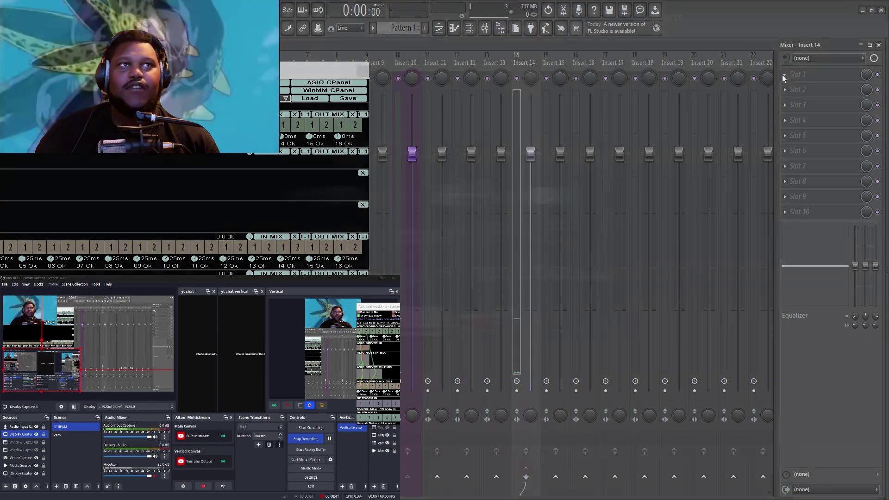
{"action": "left_click", "coordinate": [783, 78]}
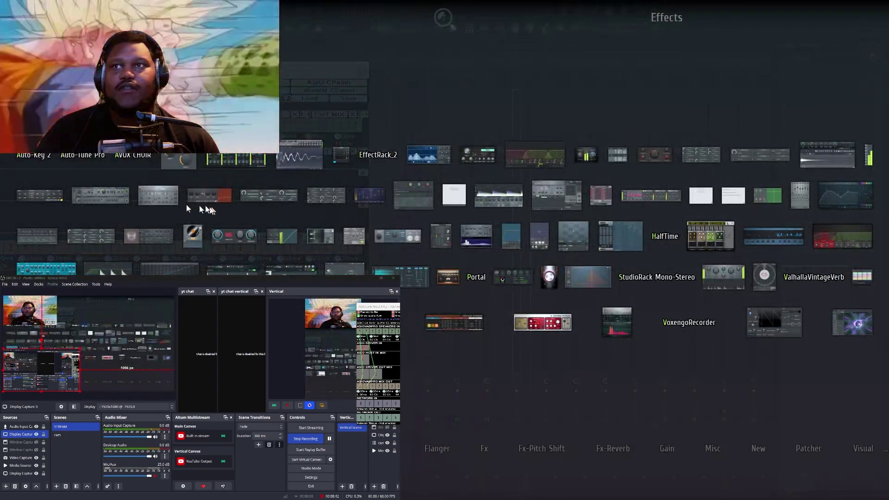
{"action": "left_click", "coordinate": [158, 195]}
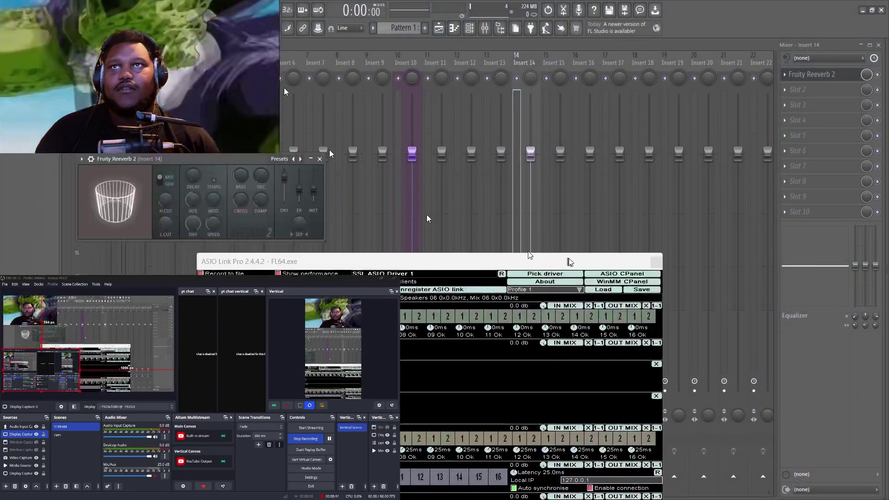
Raise the reverb's WET level and push up Insert 10's volume fader
{"action": "left_click_drag", "start_coordinate": [244, 159], "coordinate": [490, 65]}
{"action": "left_click_drag", "start_coordinate": [559, 95], "coordinate": [565, 88]}
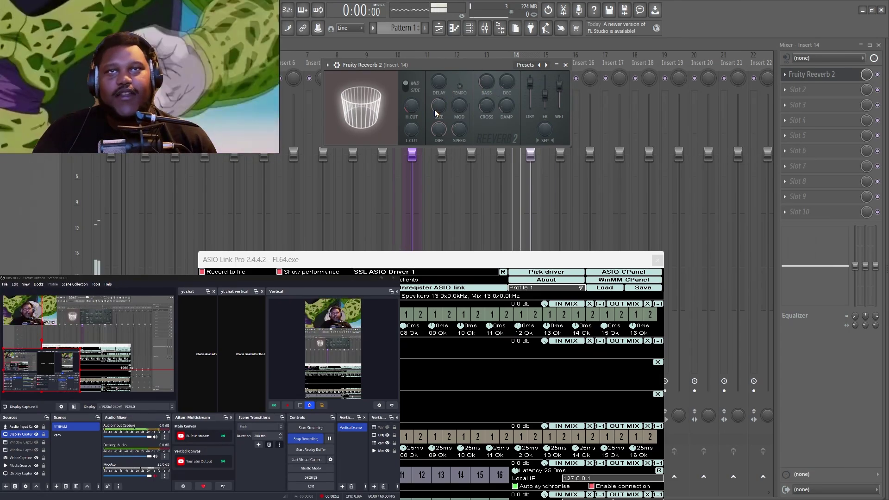
{"action": "left_click_drag", "start_coordinate": [472, 67], "coordinate": [205, 163]}
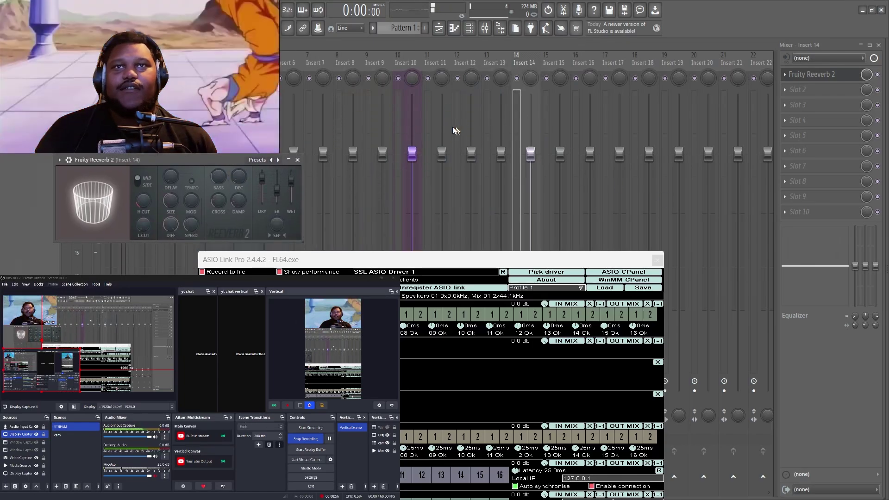
{"action": "left_click_drag", "start_coordinate": [409, 156], "coordinate": [410, 135]}
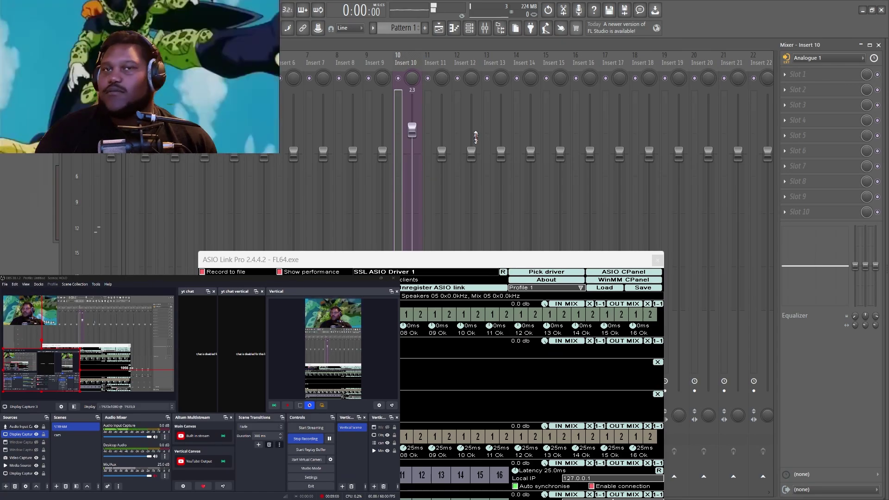
Drag the ASIO Link Pro window up to the top-left so its speakers and host mix racks show fully
{"action": "left_click_drag", "start_coordinate": [447, 259], "coordinate": [475, 180]}
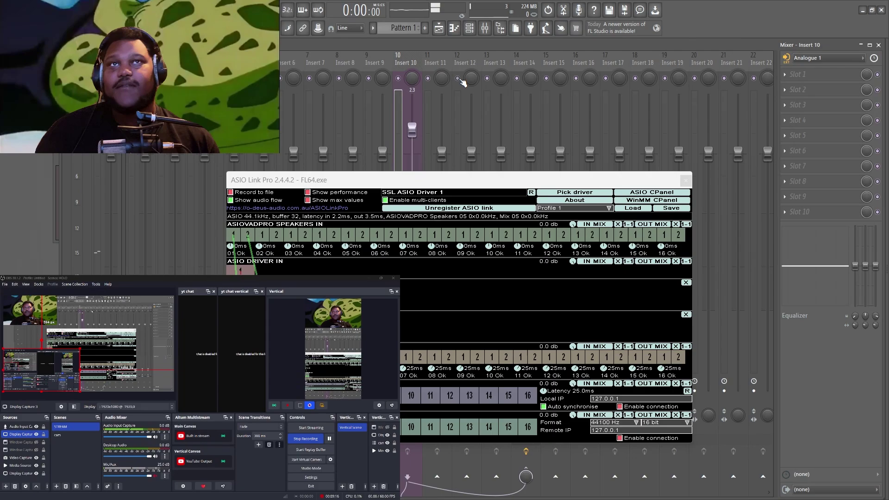
{"action": "left_click_drag", "start_coordinate": [478, 181], "coordinate": [436, 110]}
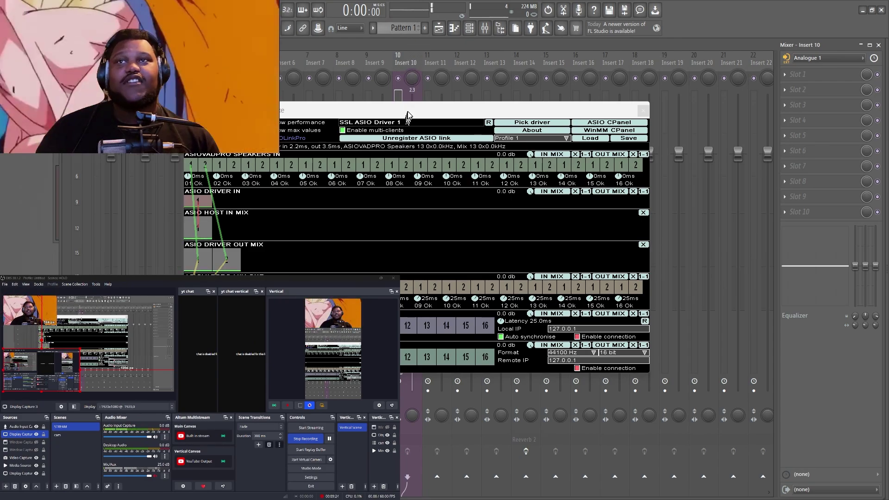
{"action": "left_click_drag", "start_coordinate": [405, 111], "coordinate": [399, 74]}
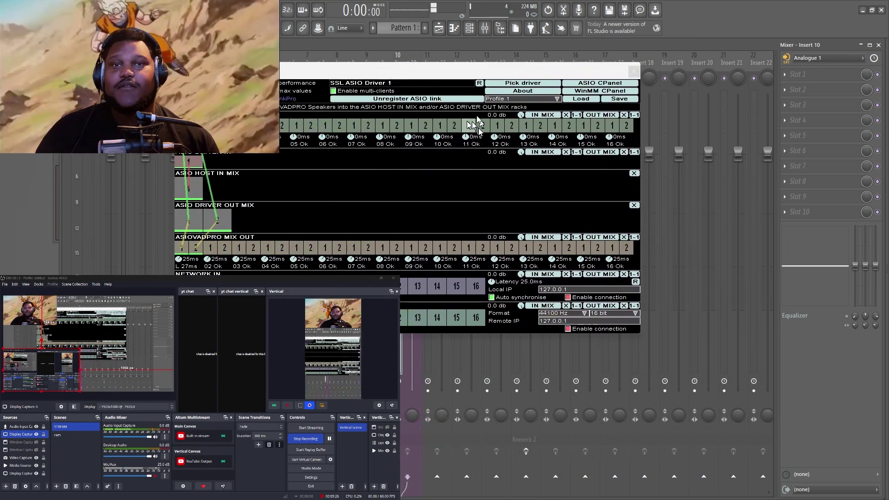